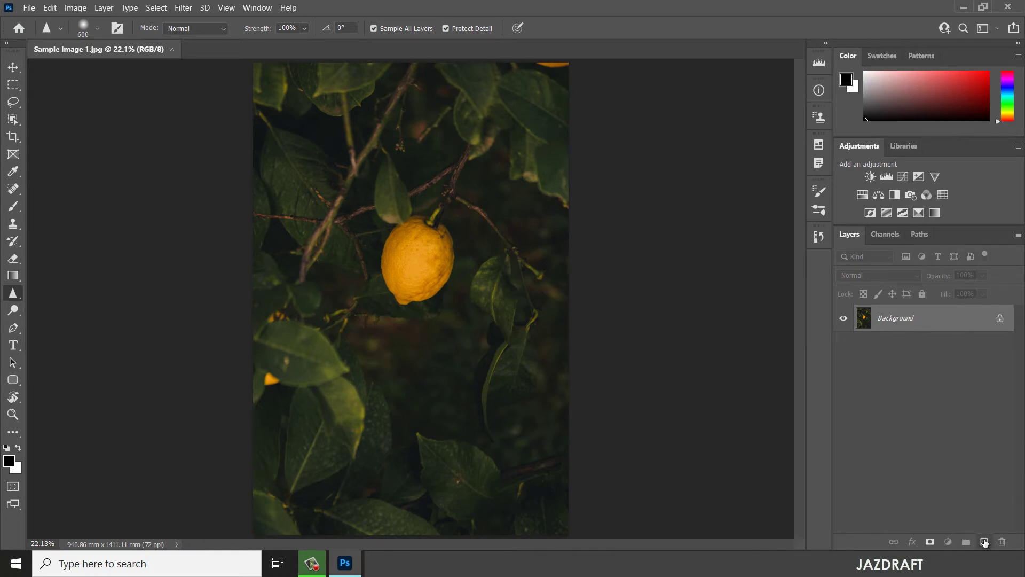
Add an empty Layer 1 above the lemon photo's Background layer.
left_click(985, 542)
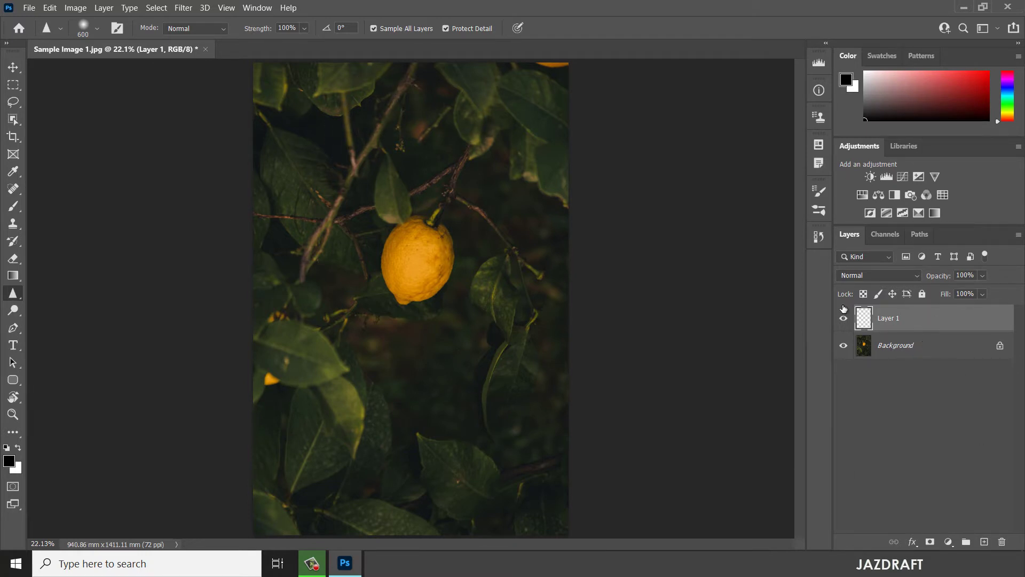
Reselect Layer 1 and show the sharpen brush's 600 px size, 0% hardness settings.
left_click(908, 347)
left_click(908, 331)
left_click(96, 29)
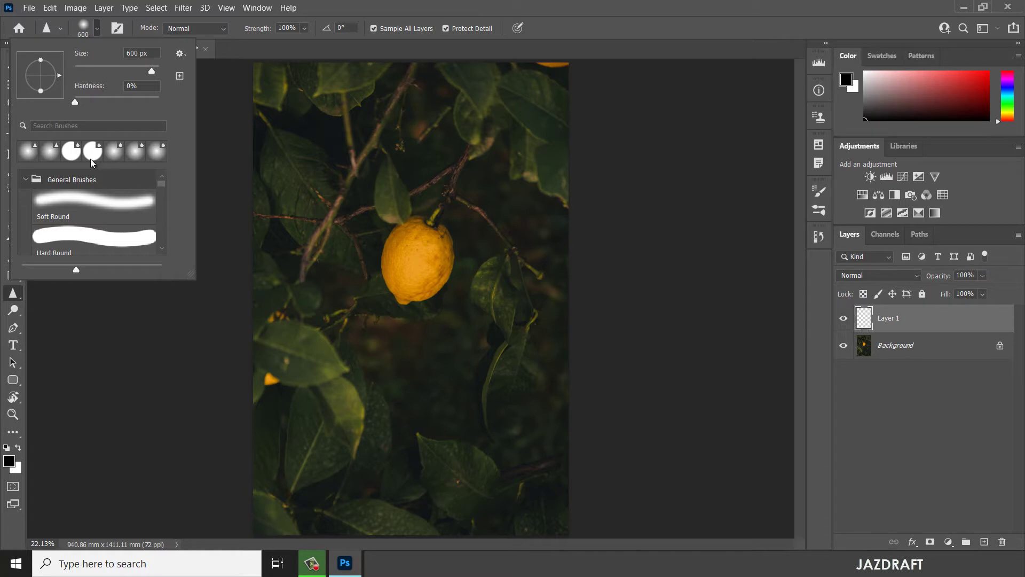
Close the brush size and hardness picker.
left_click(245, 51)
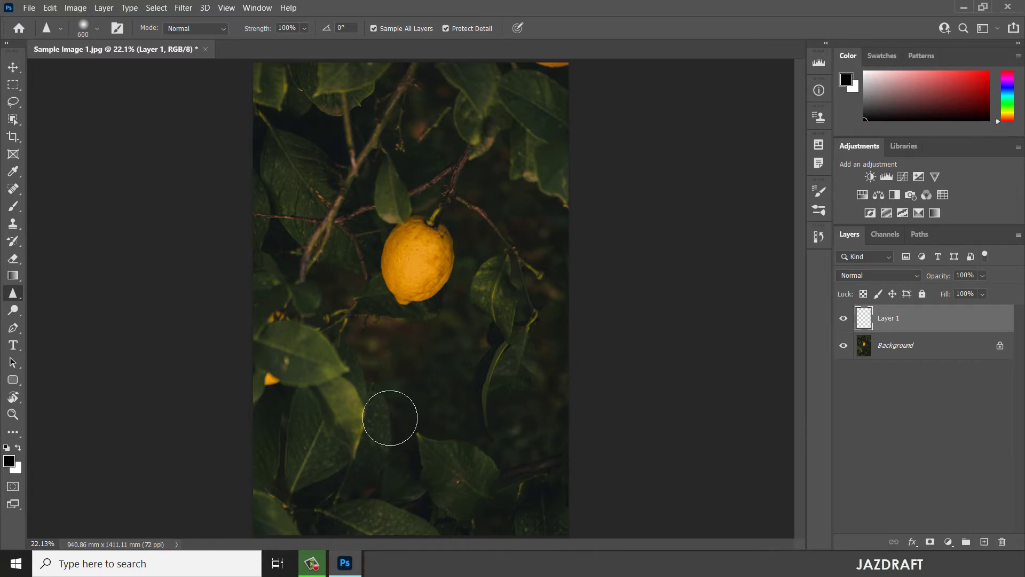
Sharpen the lower leaves and the large left leaf onto Layer 1.
left_click_drag(297, 451, 339, 465)
mouse_move(273, 338)
left_mouse_down()
mouse_move(350, 411)
mouse_move(305, 399)
mouse_move(283, 349)
mouse_move(299, 332)
mouse_move(273, 340)
mouse_move(321, 358)
mouse_move(355, 428)
mouse_move(346, 438)
mouse_move(269, 341)
mouse_move(349, 425)
mouse_move(356, 418)
mouse_move(302, 329)
mouse_move(357, 429)
mouse_move(258, 325)
mouse_move(334, 366)
mouse_move(371, 424)
mouse_move(355, 467)
mouse_move(465, 460)
mouse_move(457, 427)
left_mouse_up()
mouse_move(599, 391)
left_mouse_down()
mouse_move(345, 412)
mouse_move(274, 366)
mouse_move(297, 355)
mouse_move(340, 390)
mouse_move(311, 355)
mouse_move(428, 390)
left_mouse_up()
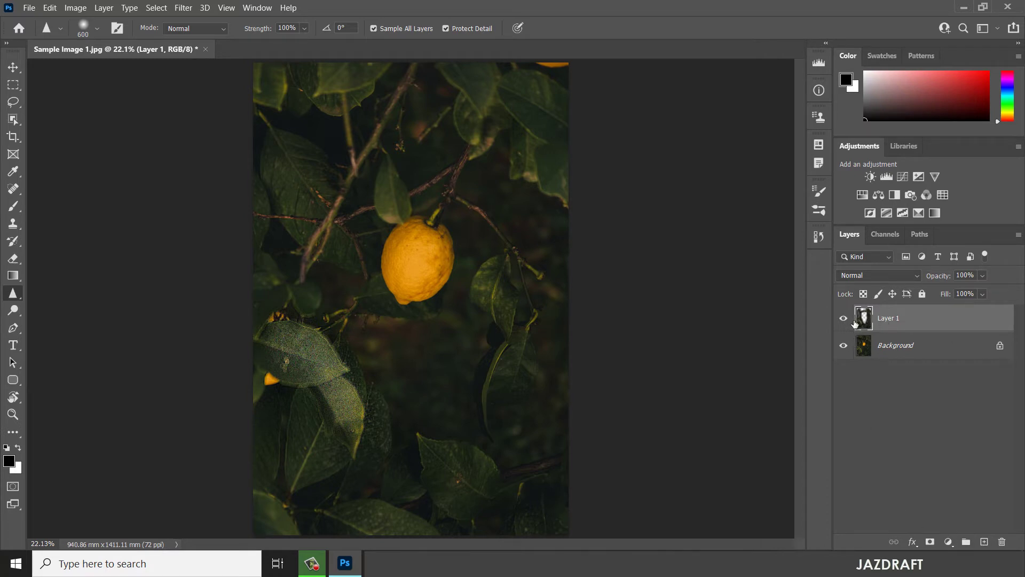
Add a mask to Layer 1 and paint black over the lower-left leaf to hide its sharpening.
left_click(929, 542)
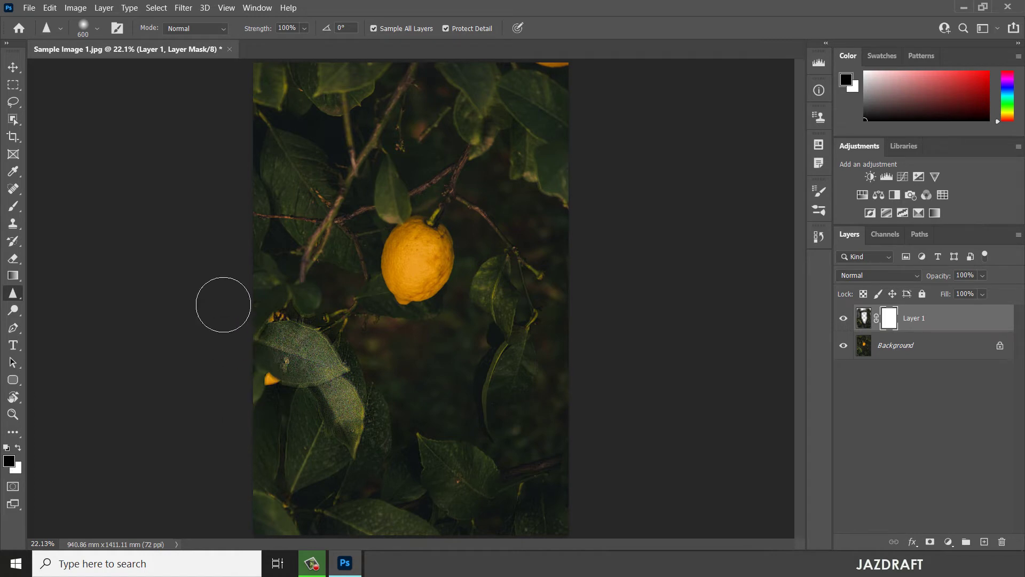
left_click(13, 206)
mouse_move(290, 367)
left_mouse_down()
mouse_move(328, 394)
mouse_move(314, 399)
left_mouse_up()
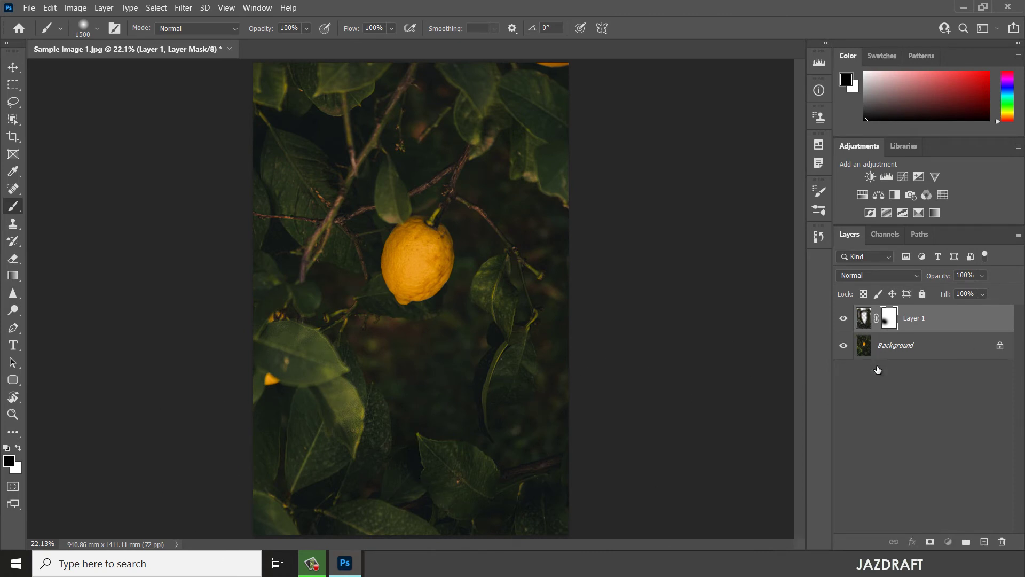
Target Layer 1's pixels instead of its mask and switch back to the Sharpen tool.
left_click(864, 318)
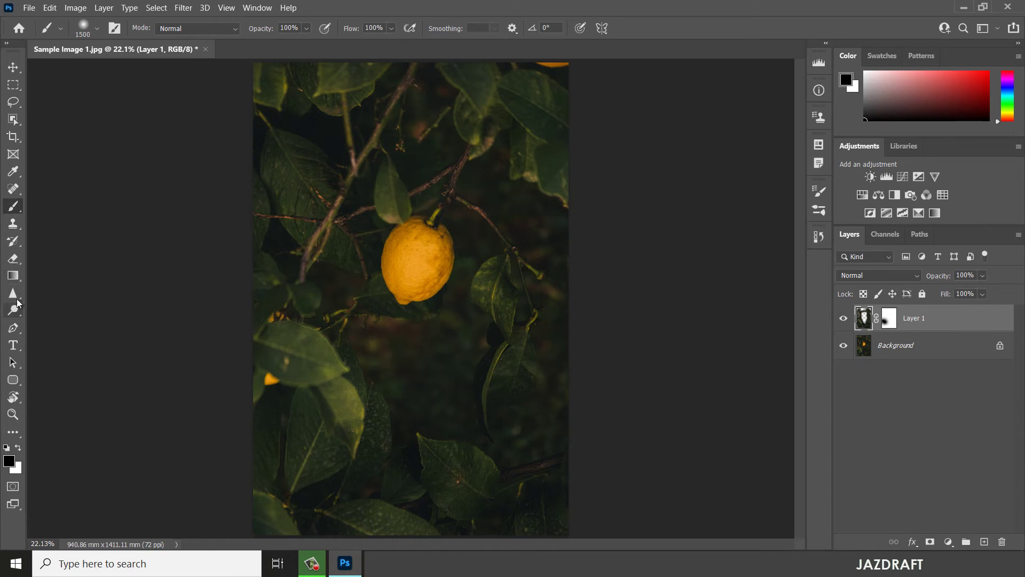
left_click_drag(13, 293, 60, 303)
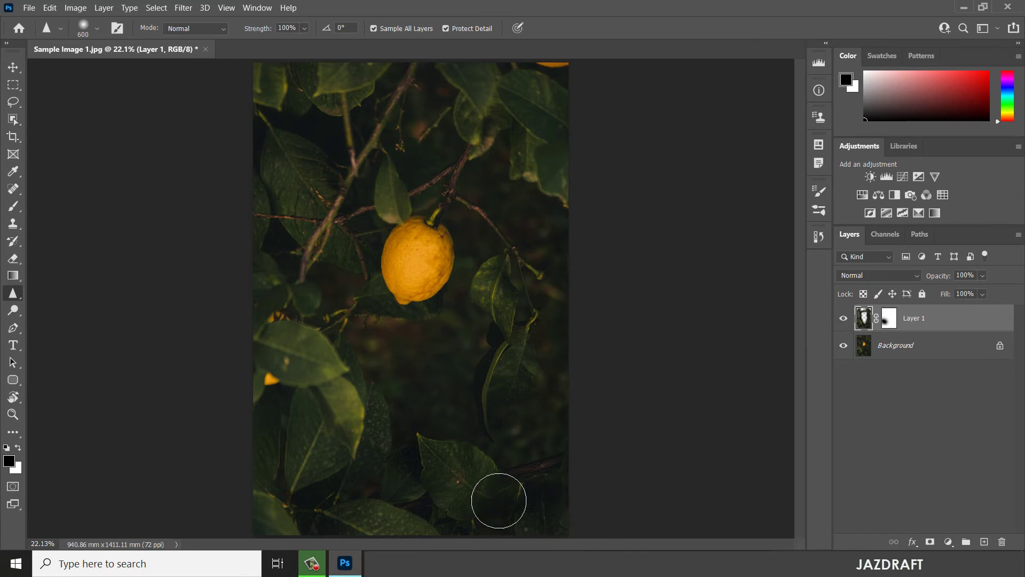
Sharpen the mid-left and upper-right leaves on Layer 1, toggling its visibility to compare.
mouse_move(330, 389)
left_mouse_down()
mouse_move(309, 380)
mouse_move(353, 433)
left_mouse_up()
left_click(843, 319)
left_click(842, 320)
left_click(843, 320)
left_click(842, 319)
left_click_drag(487, 68, 476, 110)
left_click(845, 319)
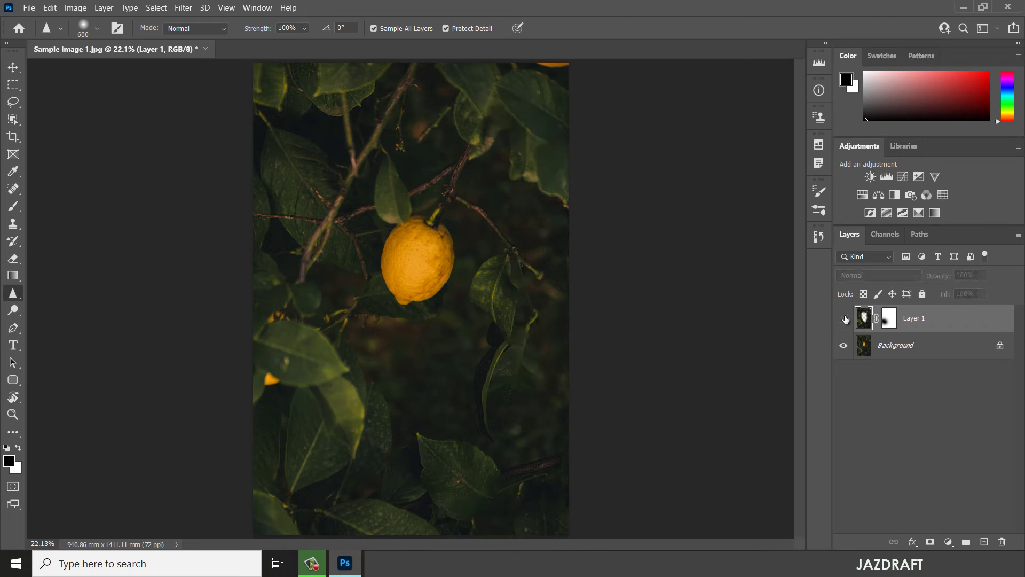
left_click(845, 319)
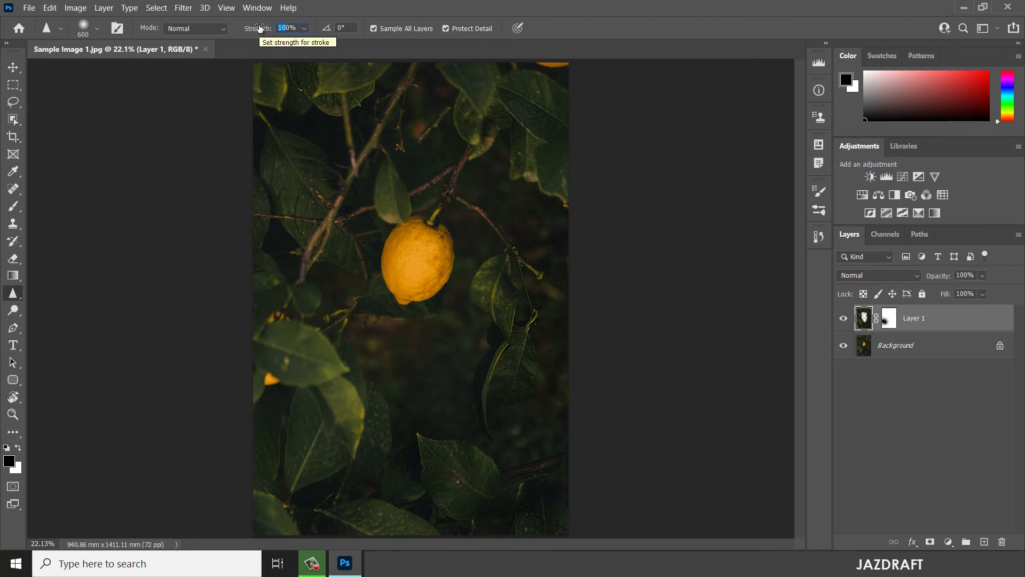
Set sharpen strength to 50% and try the Smoke 6 brush preset from General Brushes.
type("50")
key("Return")
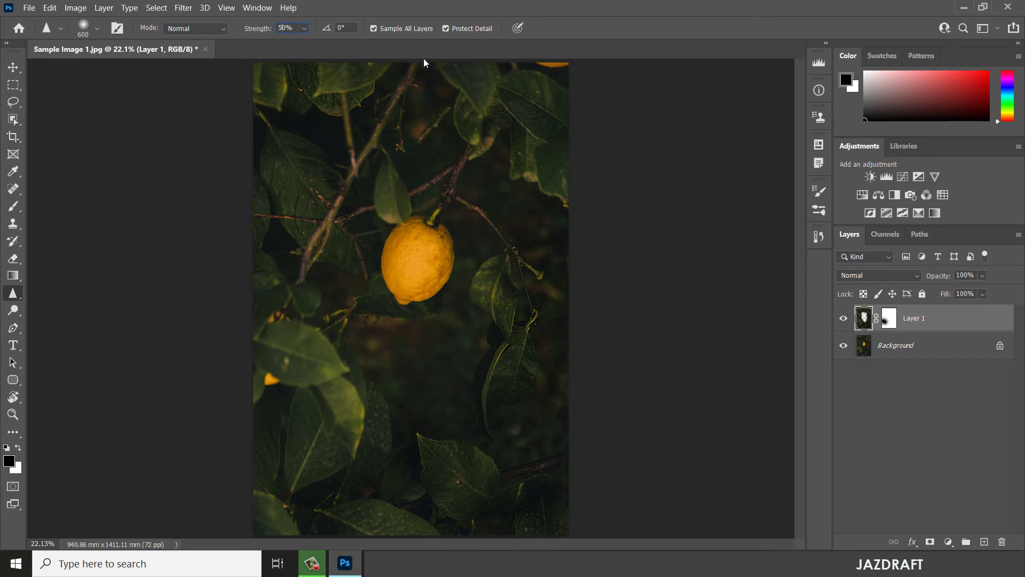
right_click(354, 151)
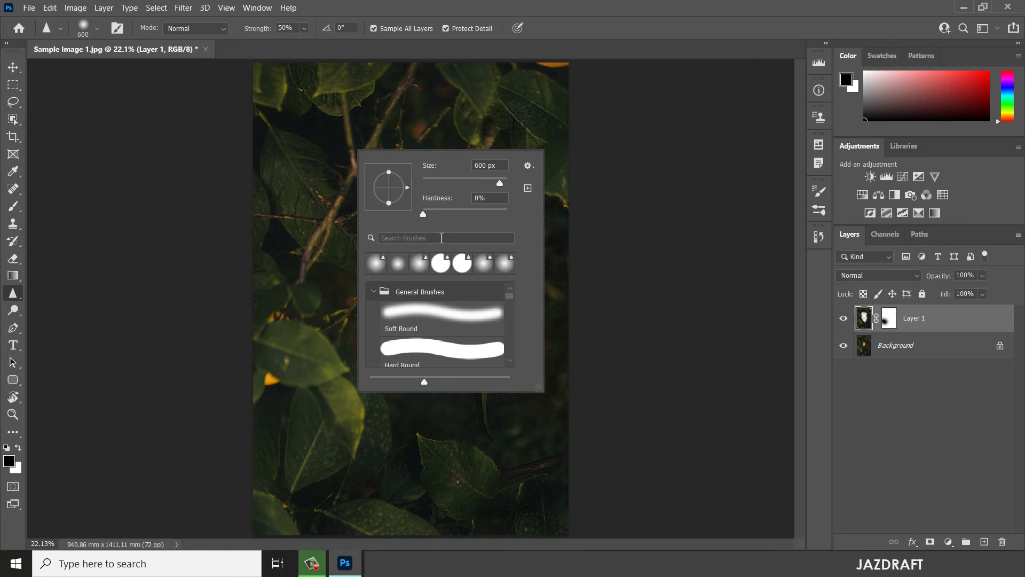
scroll(514, 314, "down", 5)
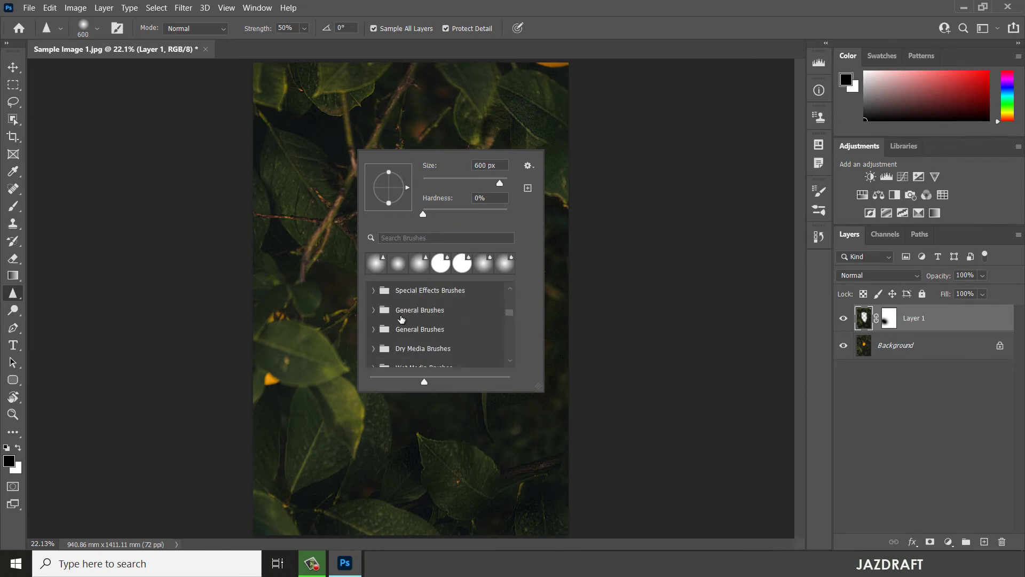
left_click(374, 309)
left_click(374, 309)
left_click(507, 327)
scroll(507, 331, "down", 1)
left_click(421, 337)
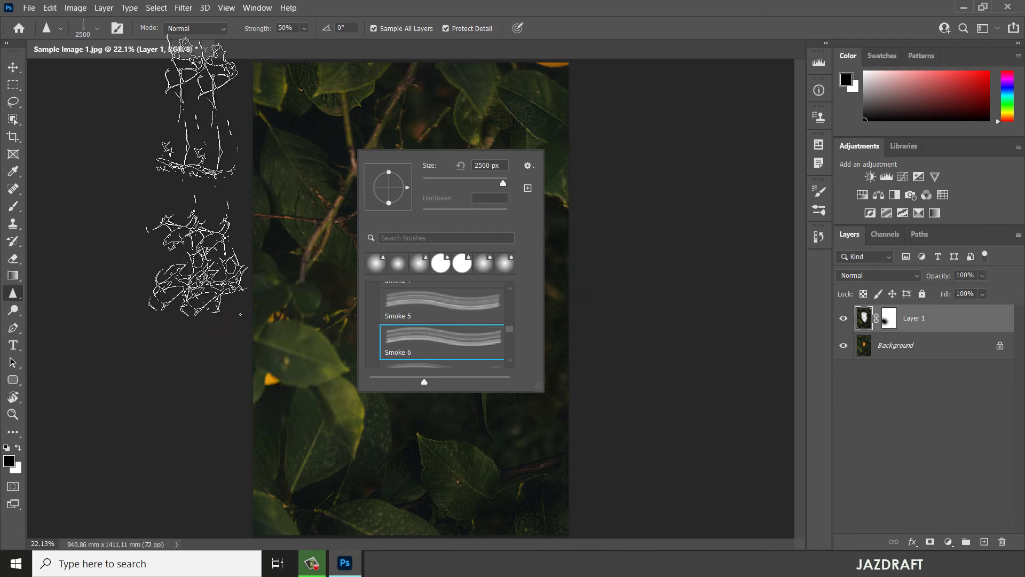
left_click(315, 331)
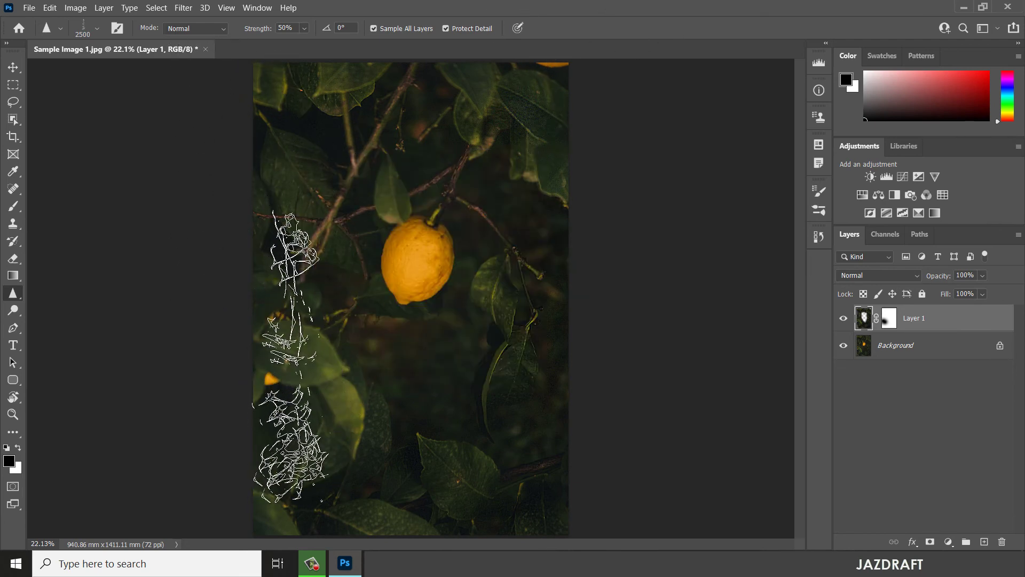
Pick the 300 px Hard Round brush and switch to the Blur tool at 50% strength.
right_click(349, 230)
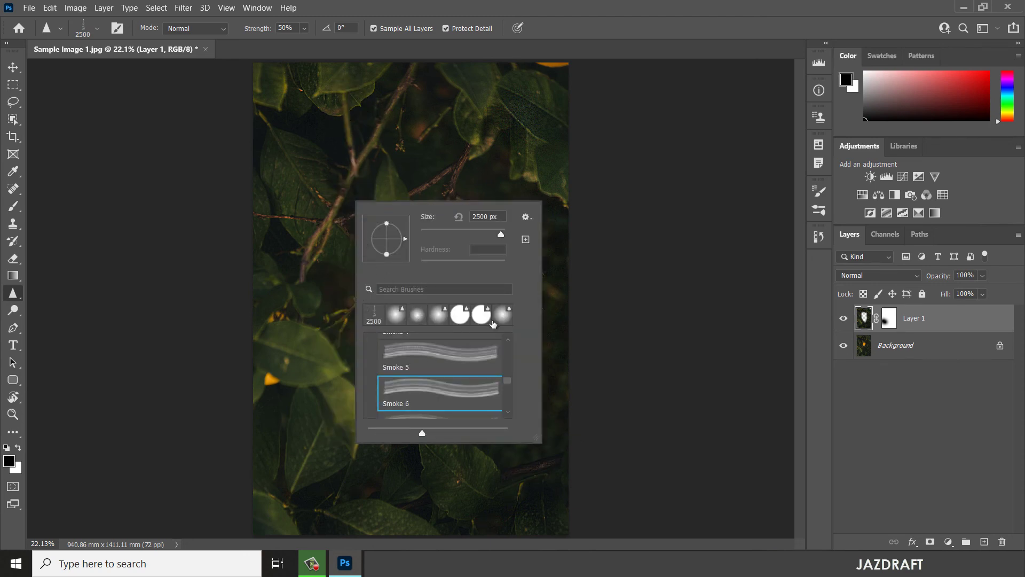
double_click(460, 315)
key("r")
left_click(290, 29)
type("50")
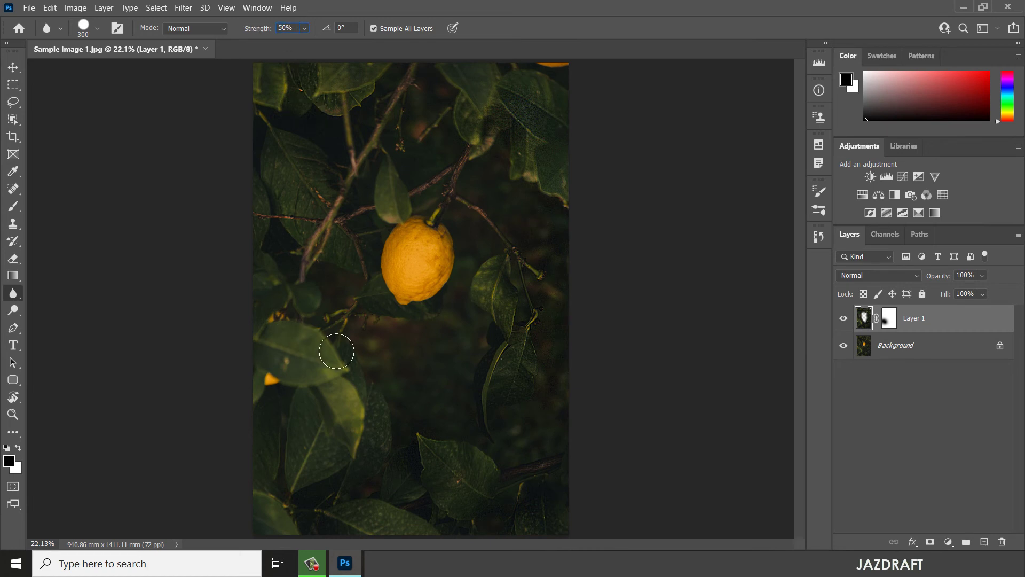
Confirm 50% blur strength and set the blur brush to 199 px with 48% hardness.
key("Return")
right_click(358, 350)
left_click(462, 372)
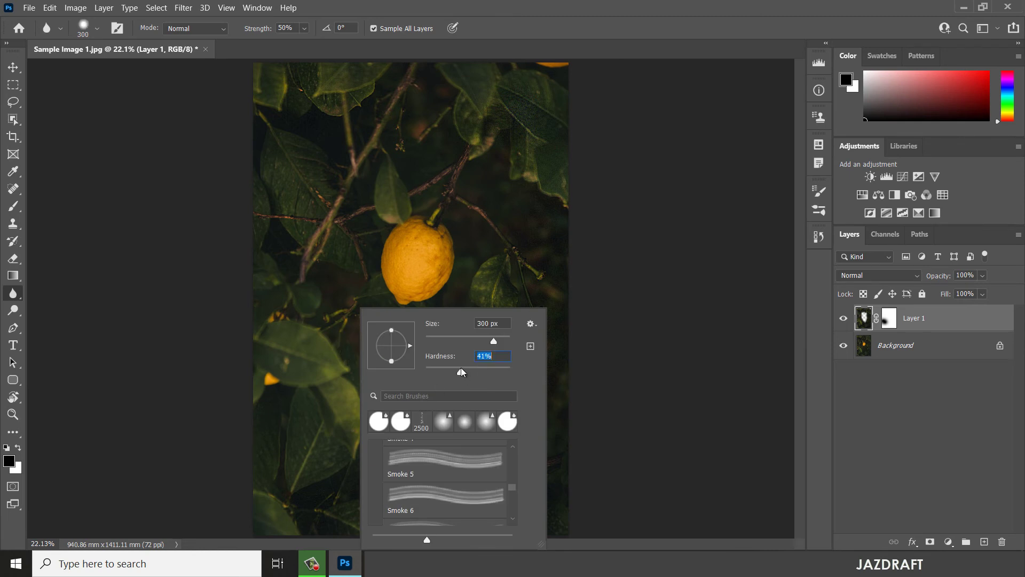
left_click(464, 337)
left_click(469, 372)
key("Return")
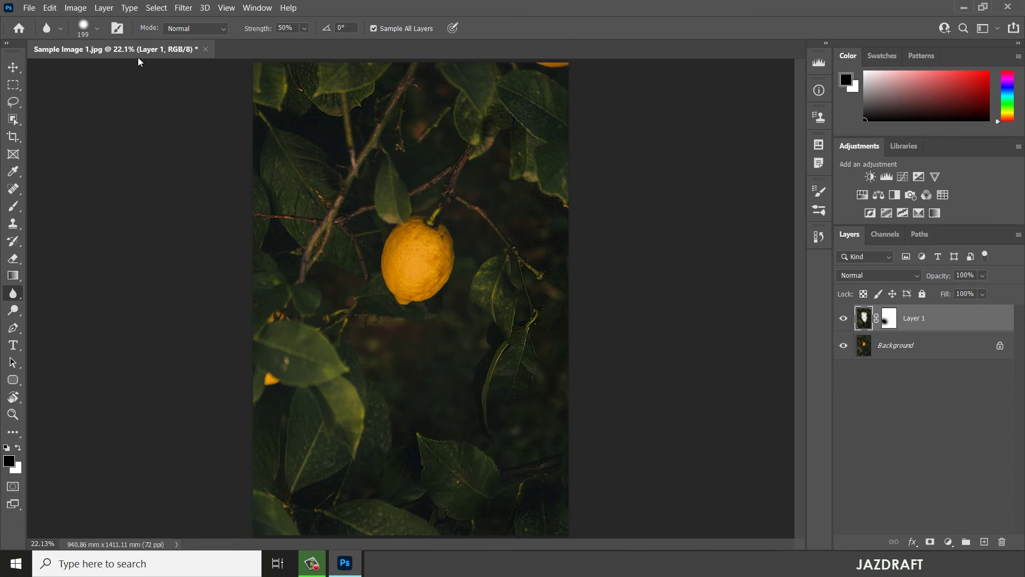
Open the Brush Settings panel showing the blur brush's tip shape.
left_click(98, 29)
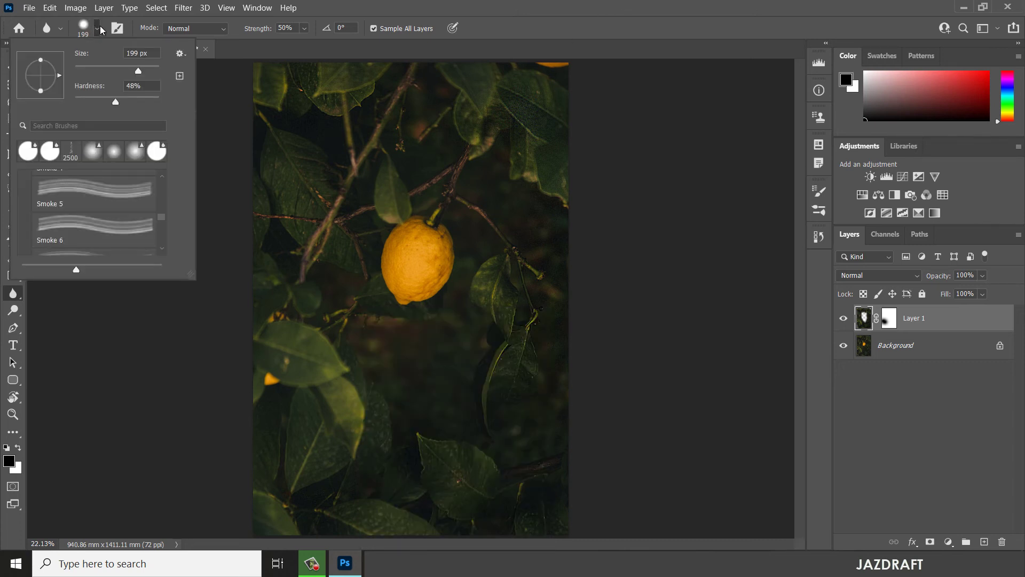
left_click(119, 30)
left_click(119, 30)
left_click(714, 298)
left_click(122, 31)
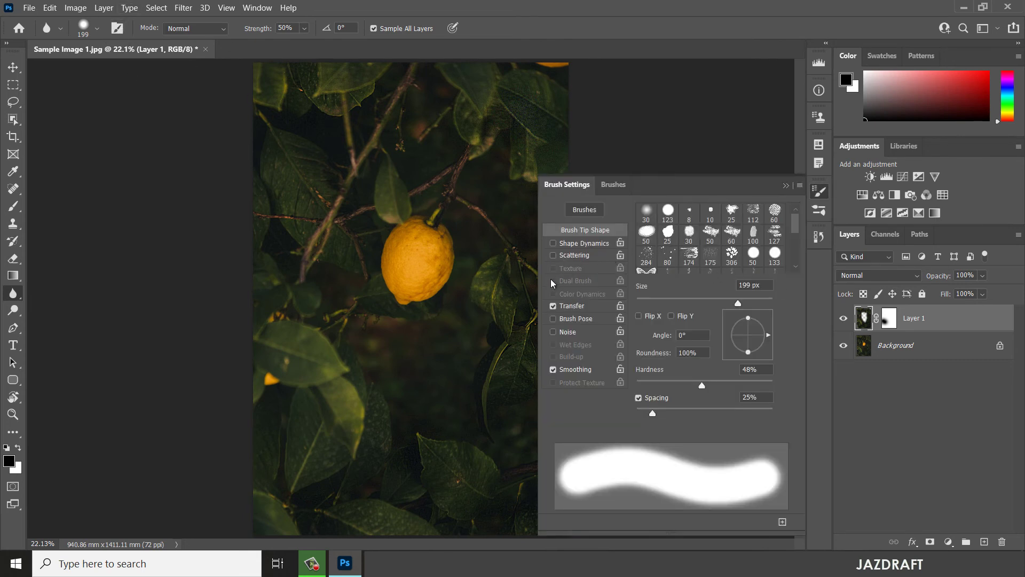
Test Scattering with 100% Count Jitter, then keep only Shape Dynamics on and close Brush Settings.
left_click(575, 256)
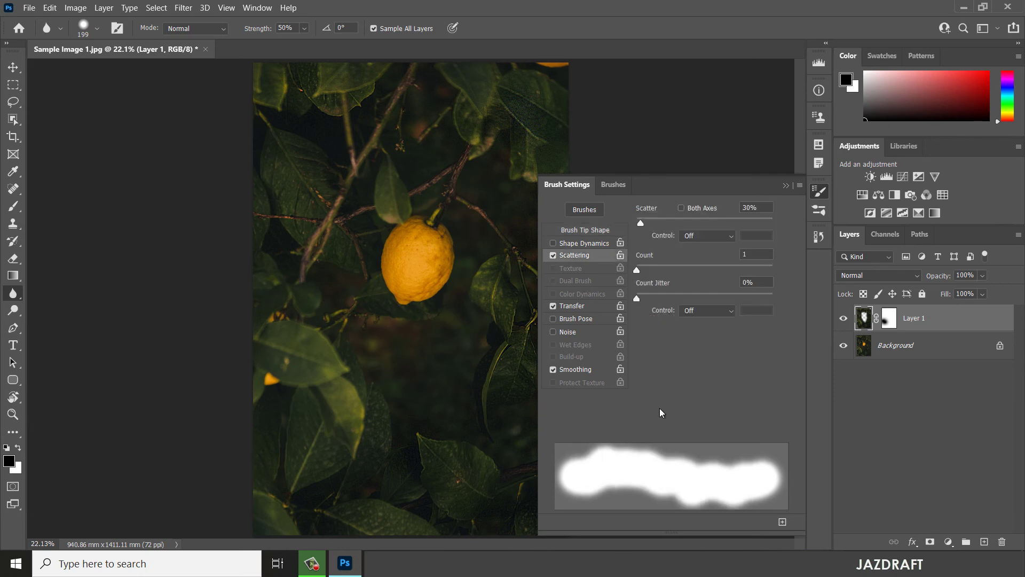
mouse_move(637, 299)
left_mouse_down()
mouse_move(793, 306)
mouse_move(815, 319)
mouse_move(652, 315)
left_mouse_up()
left_click(554, 244)
left_click(554, 255)
left_click(588, 243)
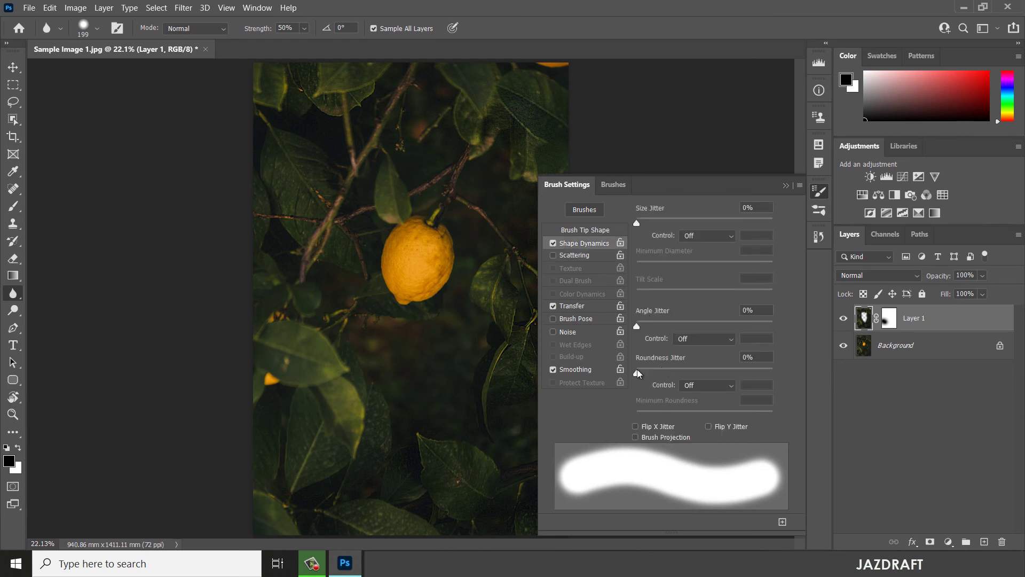
left_click(785, 186)
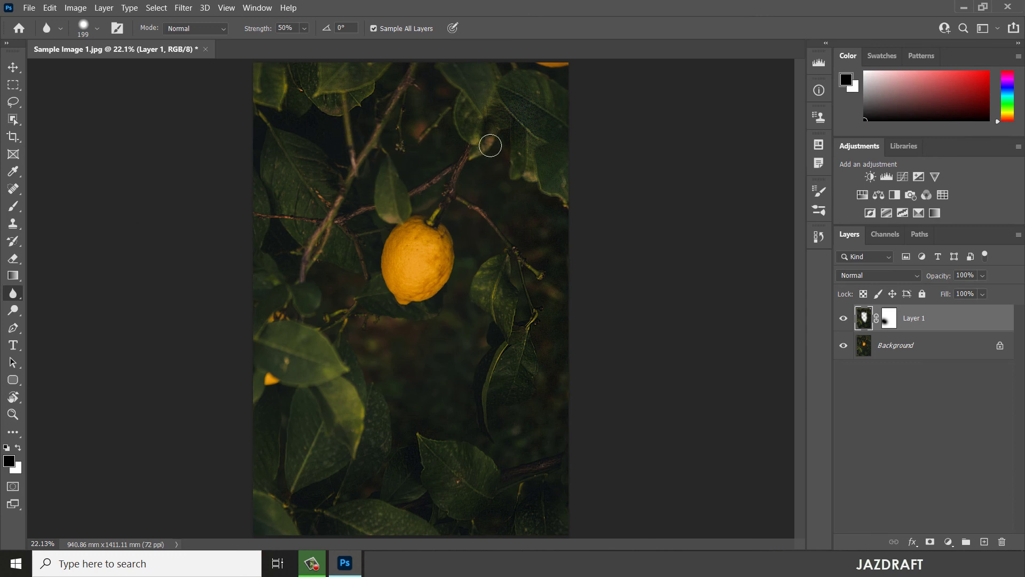
Enlarge the Blur brush, then step its size back down to 500 px.
left_click_drag(490, 145, 491, 145)
key("bracketleft")
key("bracketleft")
key("bracketleft")
left_click(844, 319)
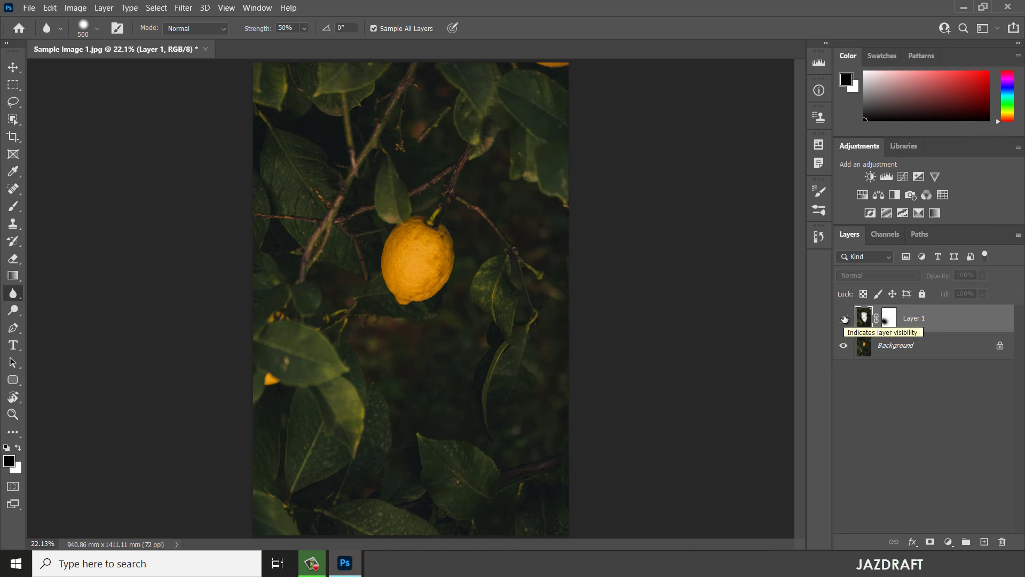
left_click(844, 319)
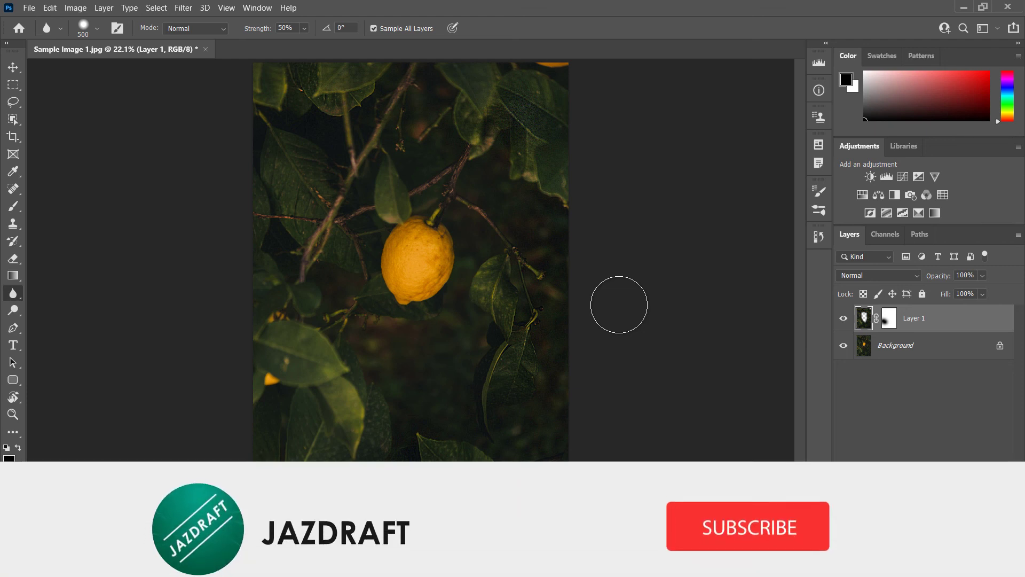
left_click(844, 319)
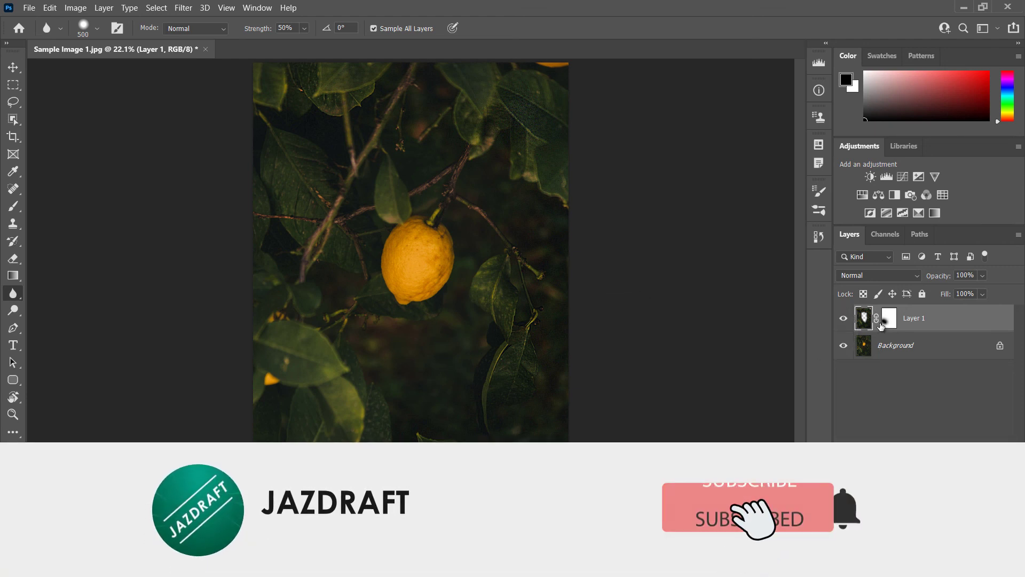
left_click(843, 319)
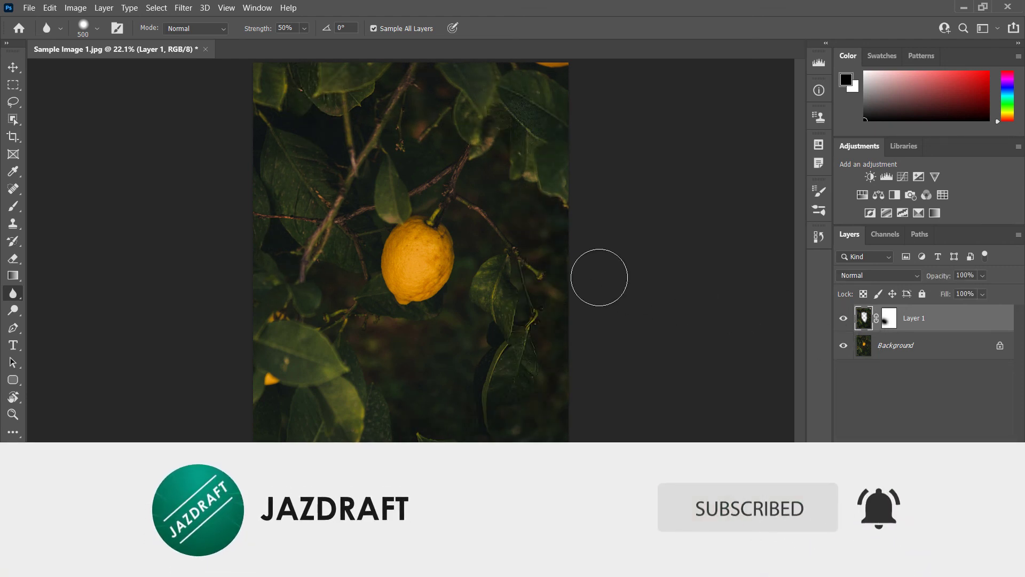